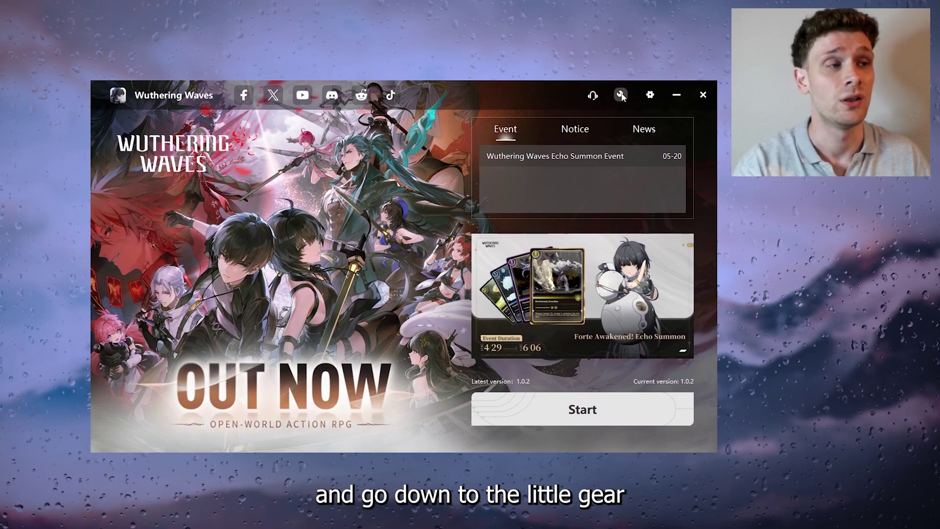
Step: Run and confirm the launcher's game file repair, then dismiss the files-verified notice
{"action": "left_click", "coordinate": [621, 95]}
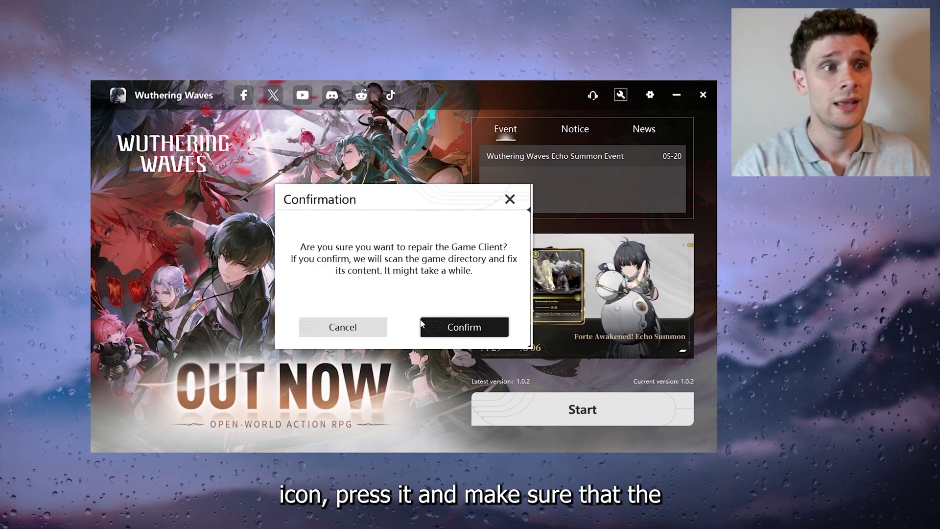
{"action": "left_click", "coordinate": [447, 330]}
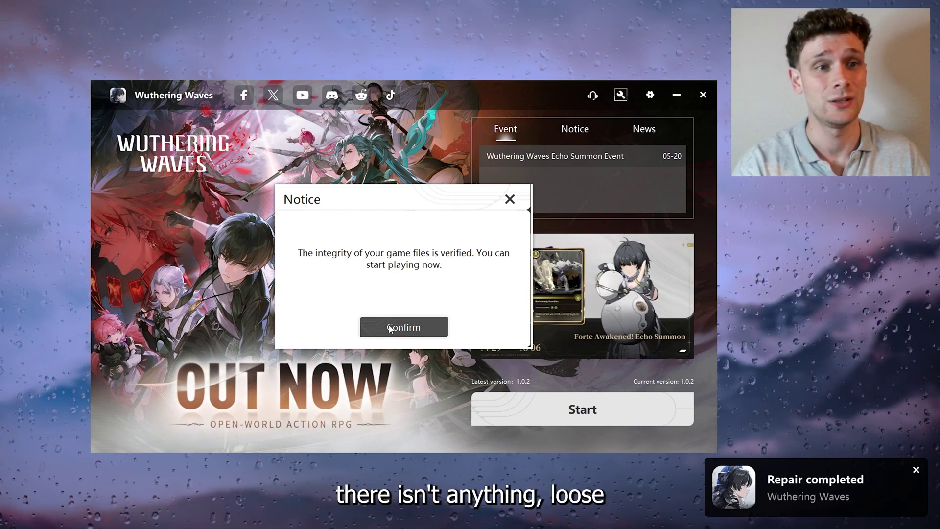
{"action": "left_click", "coordinate": [403, 327]}
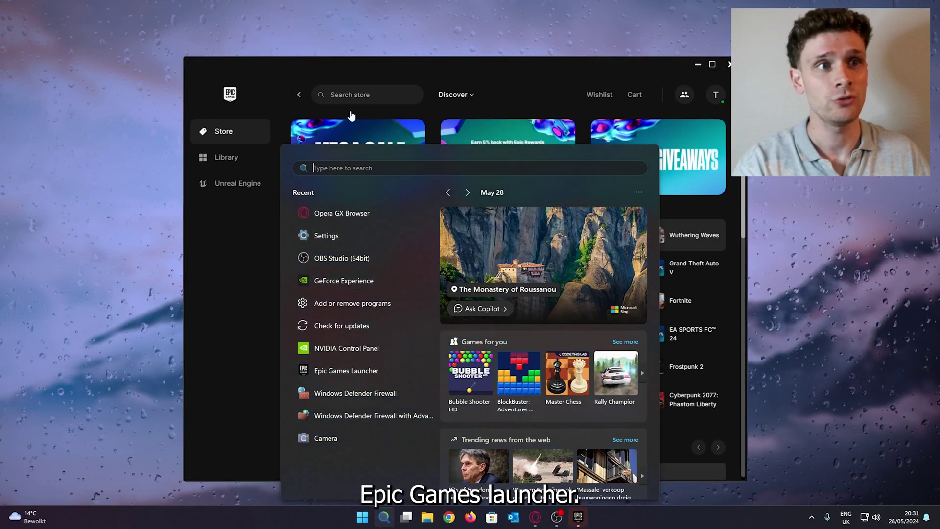
Step: Open the Manage settings for Wuthering Waves from the Epic Games library
{"action": "left_click", "coordinate": [227, 158]}
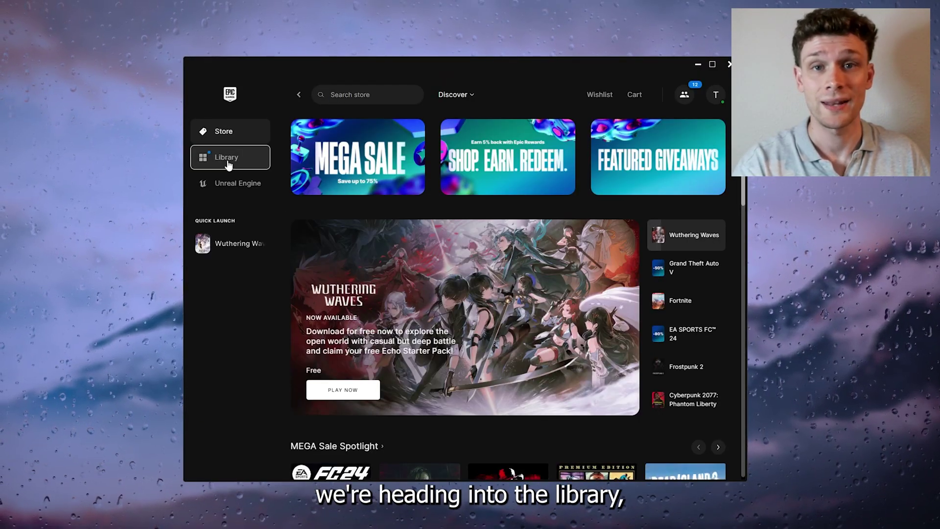
{"action": "scroll", "coordinate": [363, 324], "scroll_direction": "down", "scroll_amount": 2}
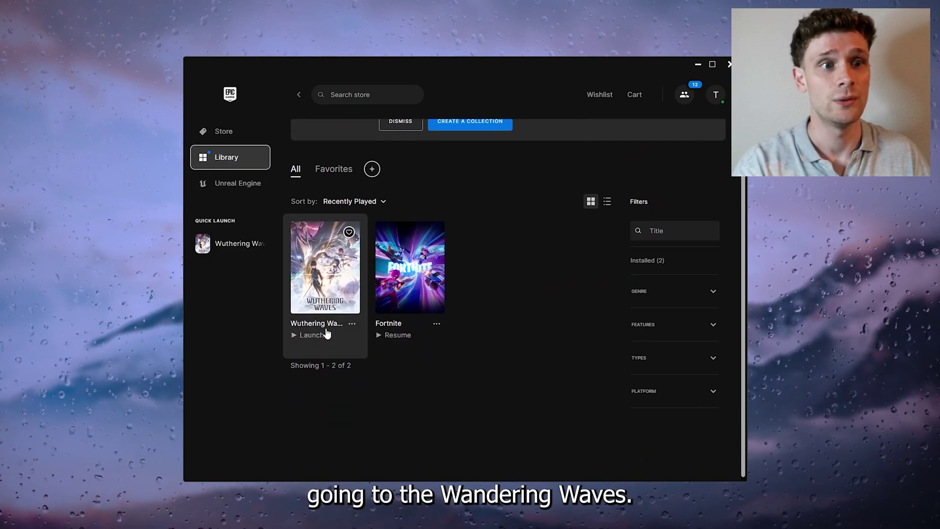
{"action": "mouse_move", "coordinate": [353, 325]}
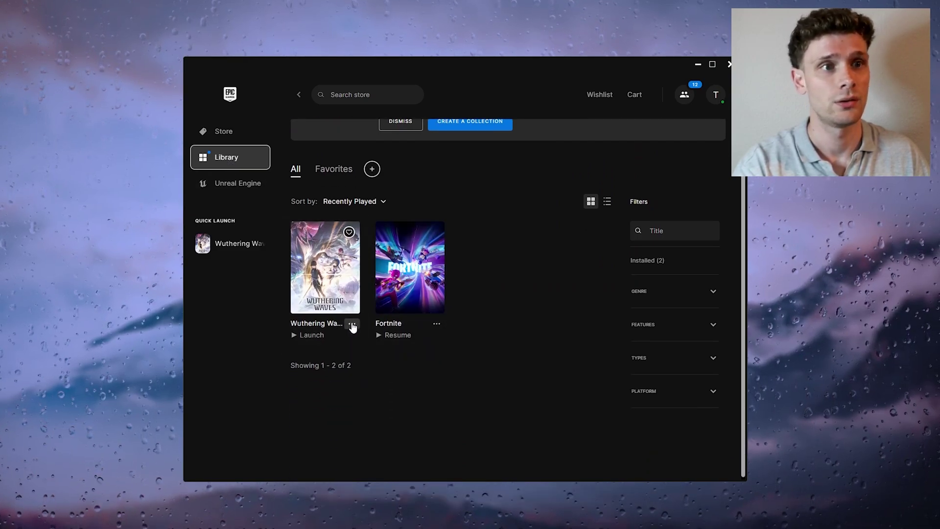
{"action": "left_click", "coordinate": [353, 324]}
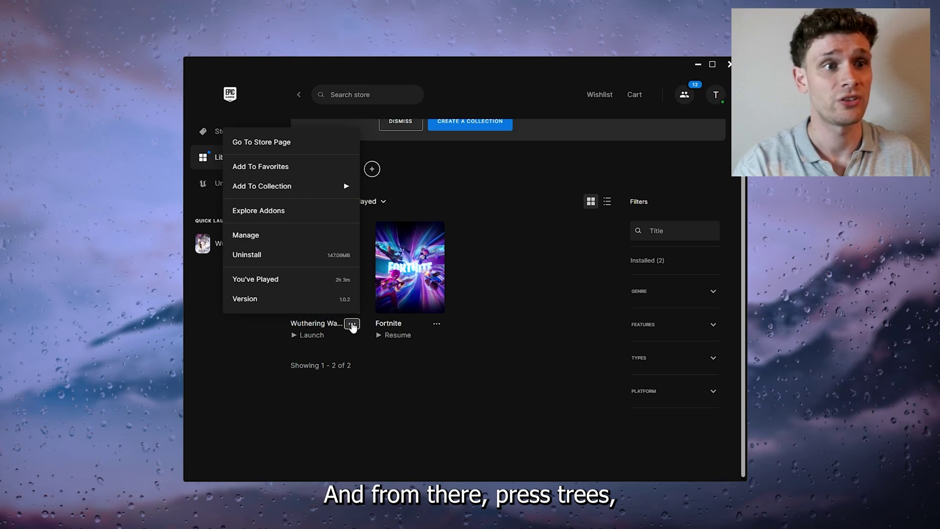
{"action": "left_click", "coordinate": [295, 237]}
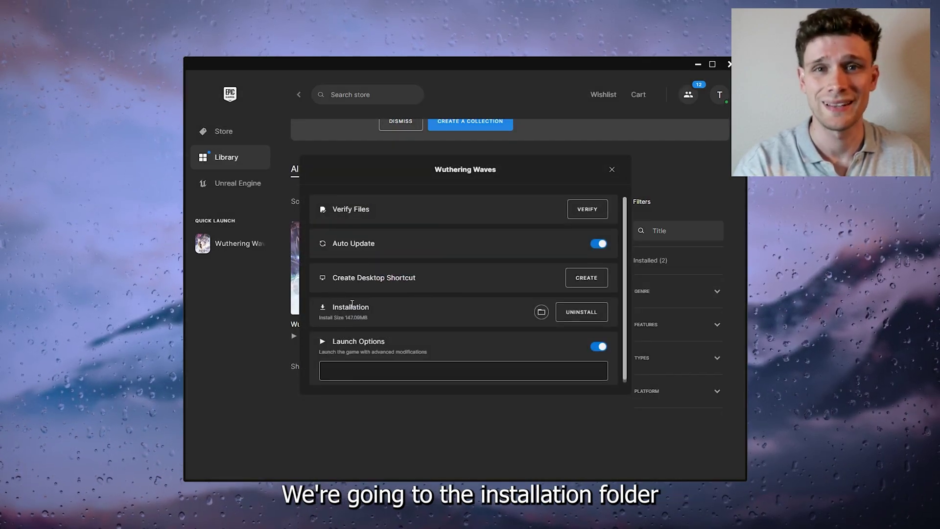
Step: Open the Wuthering Waves installation folder from the Manage panel
{"action": "left_click", "coordinate": [541, 312]}
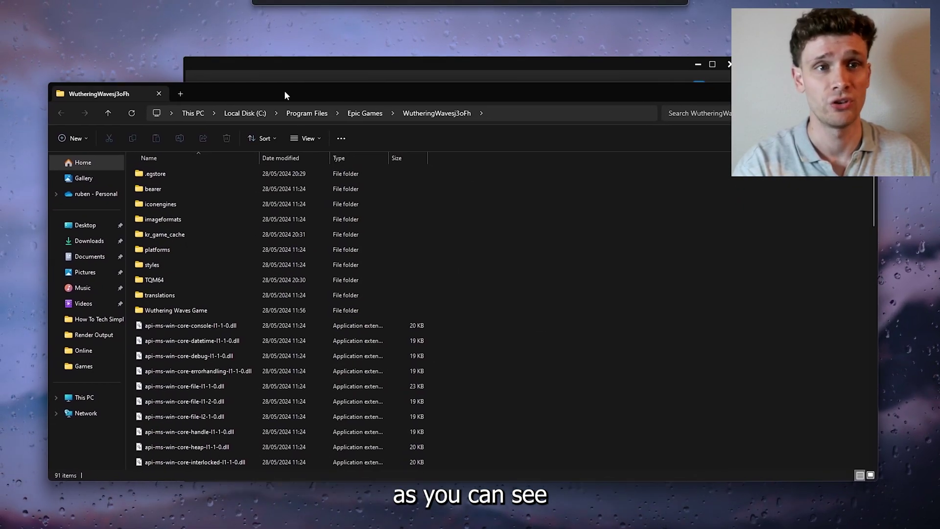
{"action": "scroll", "coordinate": [287, 211], "scroll_direction": "down", "scroll_amount": 4}
{"action": "scroll", "coordinate": [291, 208], "scroll_direction": "down", "scroll_amount": 4}
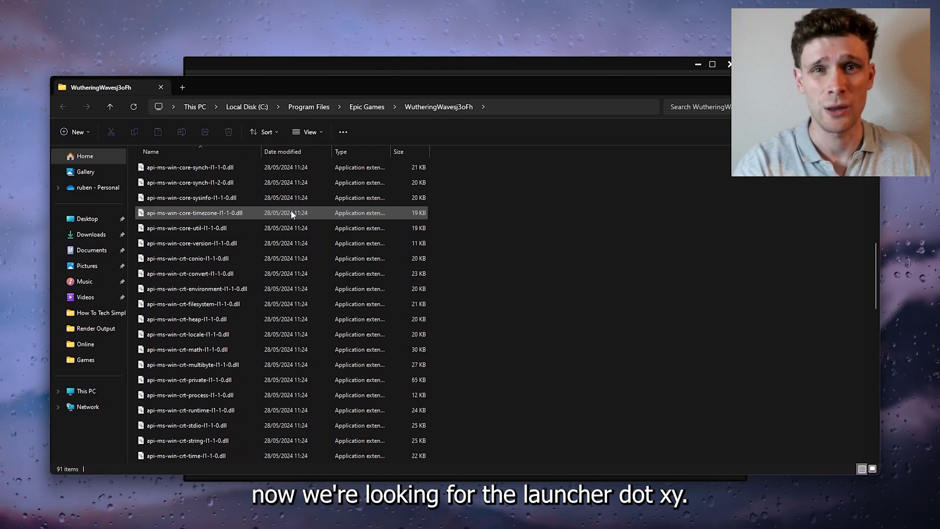
{"action": "scroll", "coordinate": [290, 210], "scroll_direction": "down", "scroll_amount": 4}
{"action": "scroll", "coordinate": [290, 211], "scroll_direction": "down", "scroll_amount": 4}
{"action": "scroll", "coordinate": [289, 216], "scroll_direction": "down", "scroll_amount": 2}
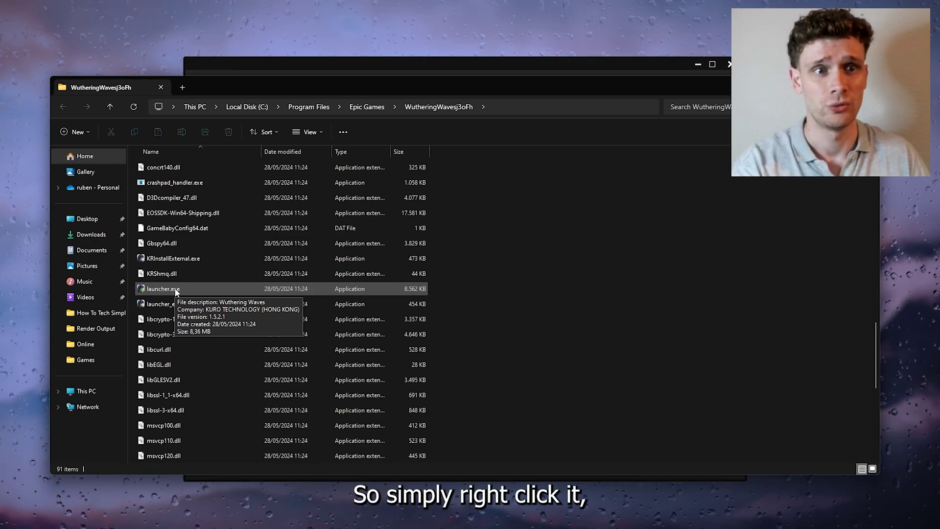
Step: In launcher.exe's Compatibility properties, disable full-screen optimisations and apply the change
{"action": "right_click", "coordinate": [176, 289]}
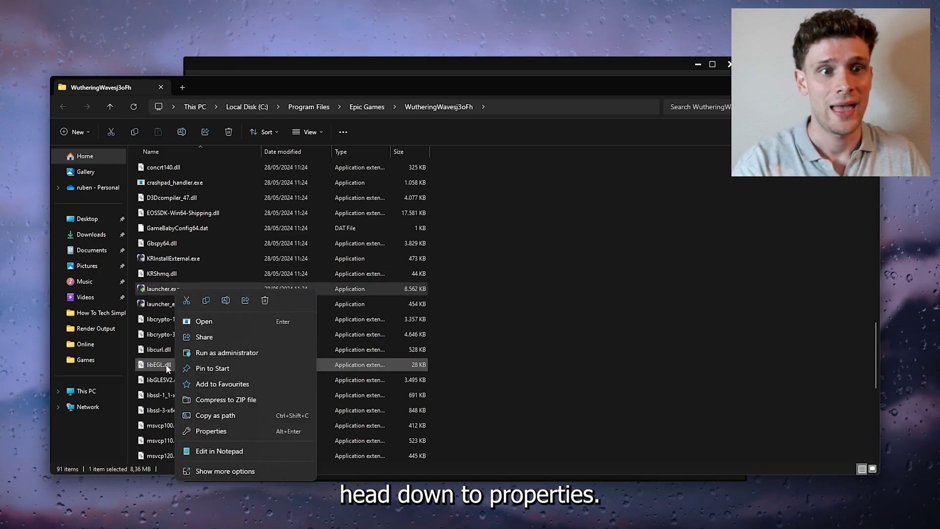
{"action": "left_click", "coordinate": [202, 429]}
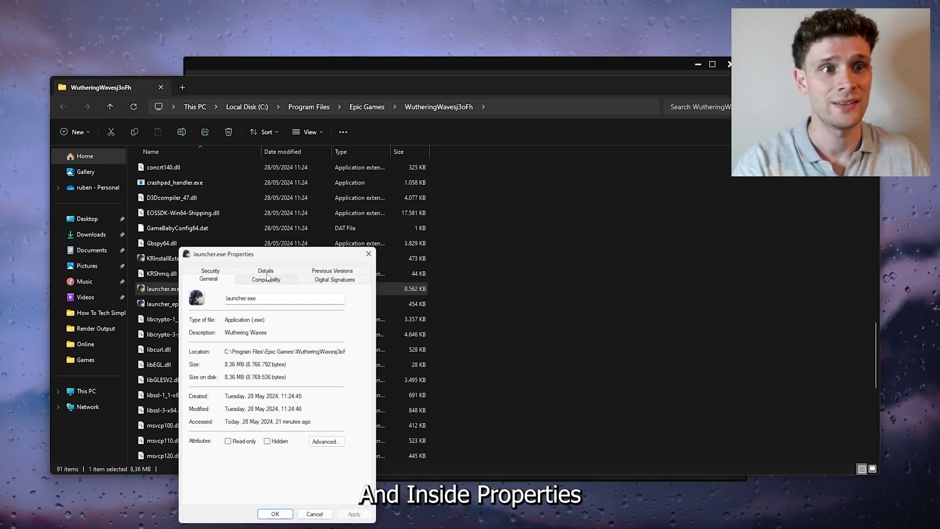
{"action": "left_click_drag", "start_coordinate": [281, 254], "coordinate": [257, 122]}
{"action": "left_click", "coordinate": [252, 146]}
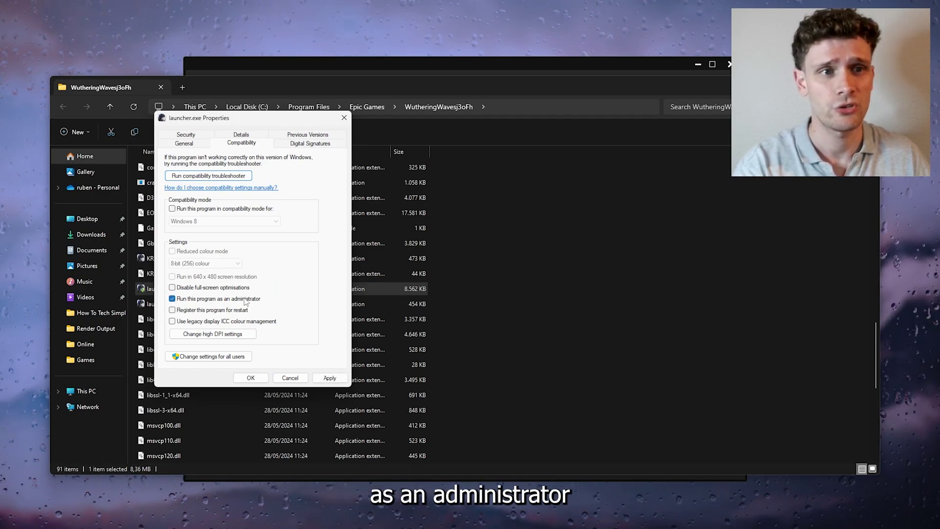
{"action": "left_click", "coordinate": [179, 292]}
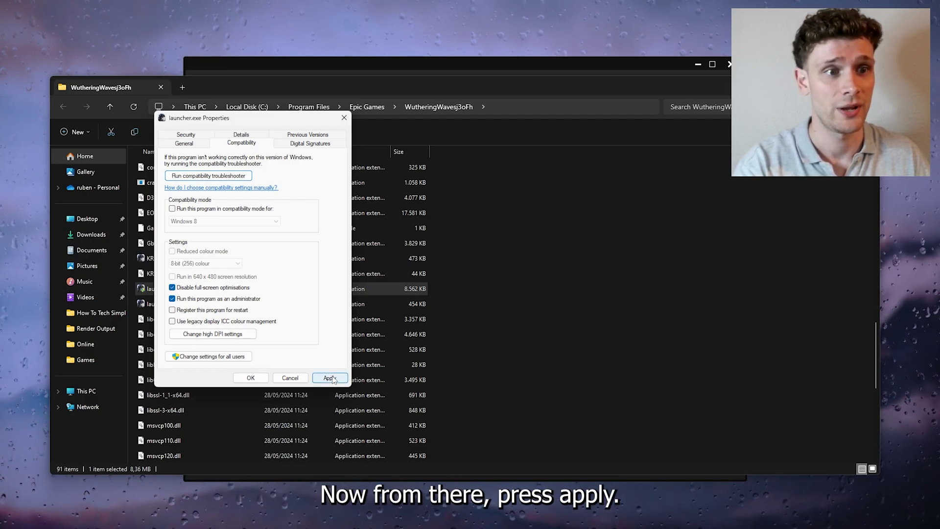
{"action": "left_click", "coordinate": [250, 377]}
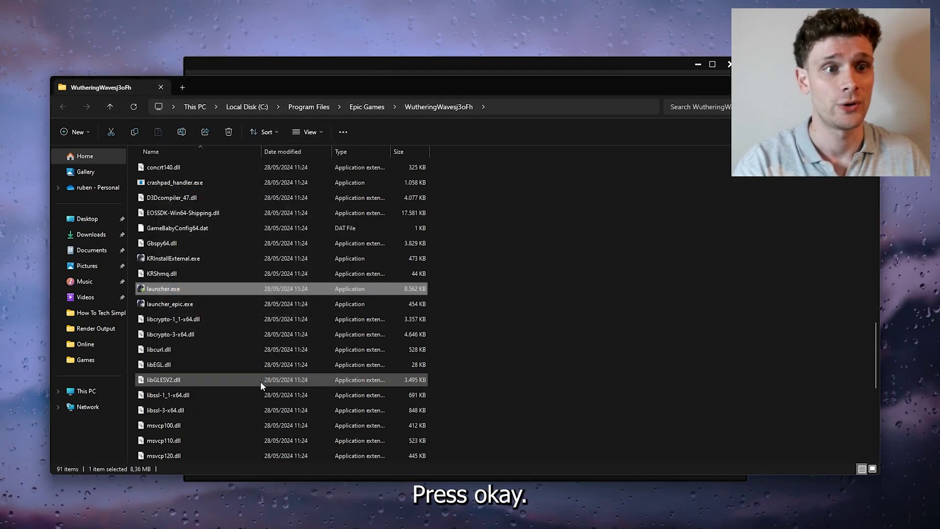
{"action": "left_click", "coordinate": [209, 304]}
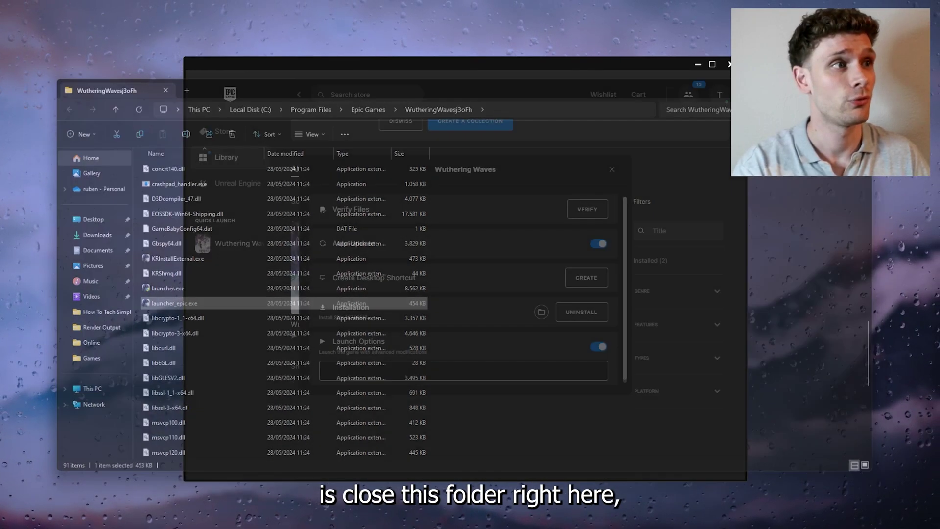
Step: Close the install folder and Epic Games Launcher, then open Windows Search
{"action": "left_click", "coordinate": [863, 87]}
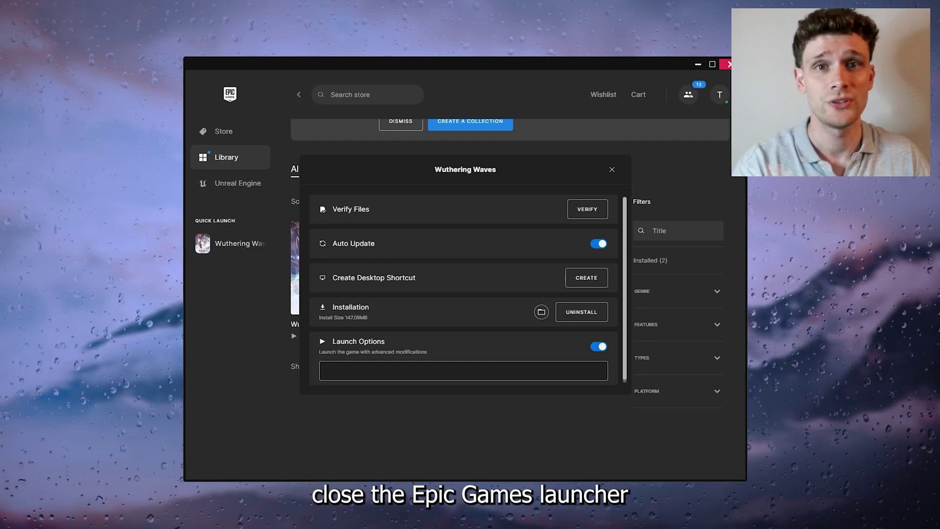
{"action": "left_click", "coordinate": [730, 64]}
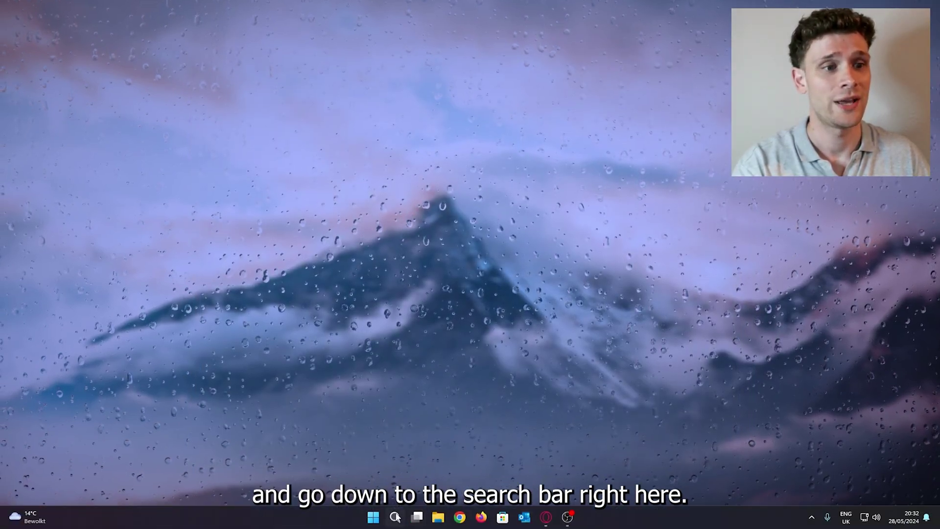
{"action": "left_click", "coordinate": [395, 517]}
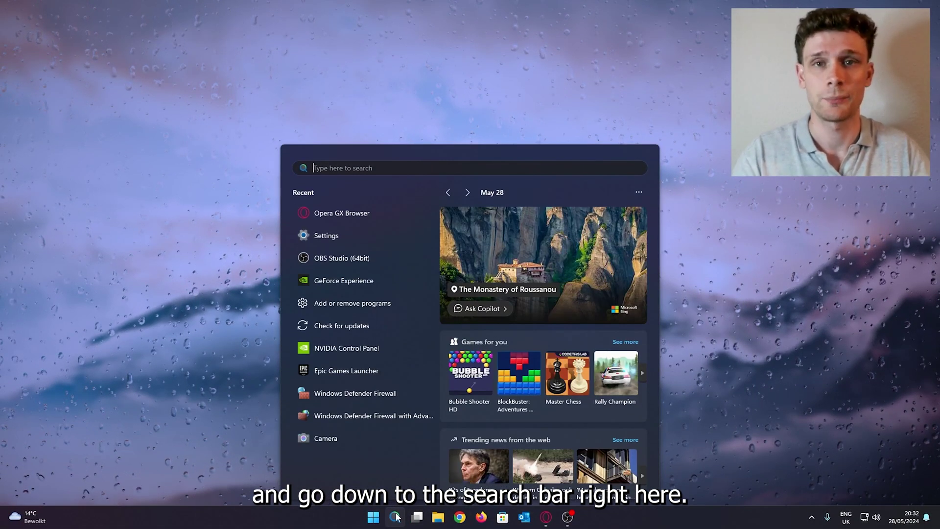
{"action": "type", "text": "windows de"}
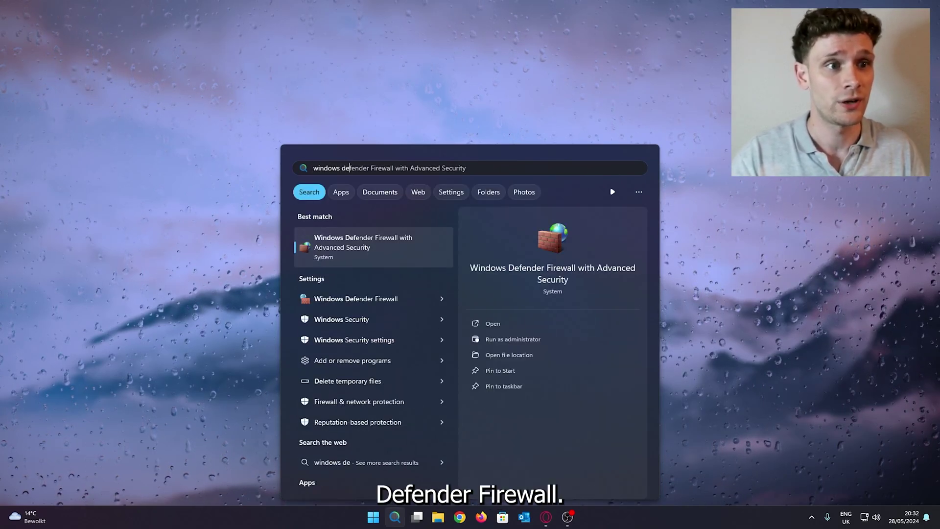
Step: Open Windows Defender Firewall and its 'Allow an app or feature' list
{"action": "left_click", "coordinate": [349, 299]}
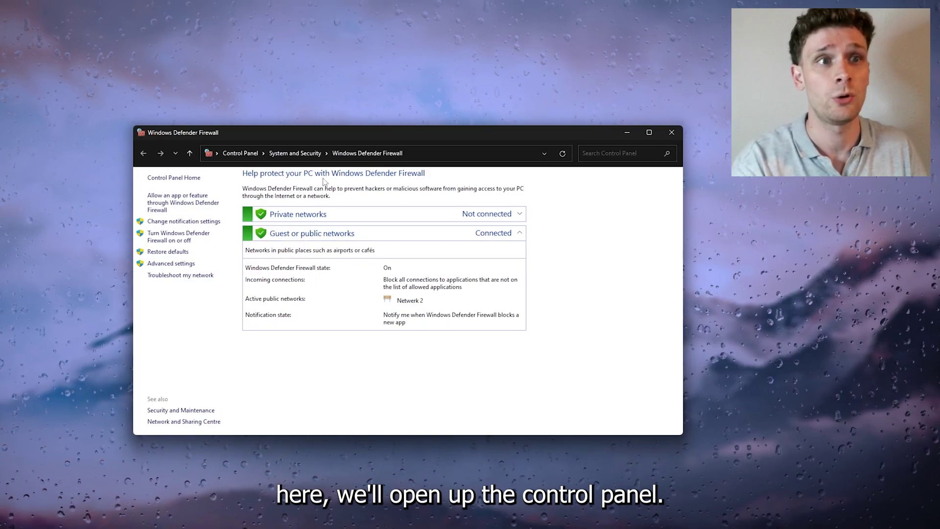
{"action": "left_click_drag", "start_coordinate": [294, 131], "coordinate": [342, 152]}
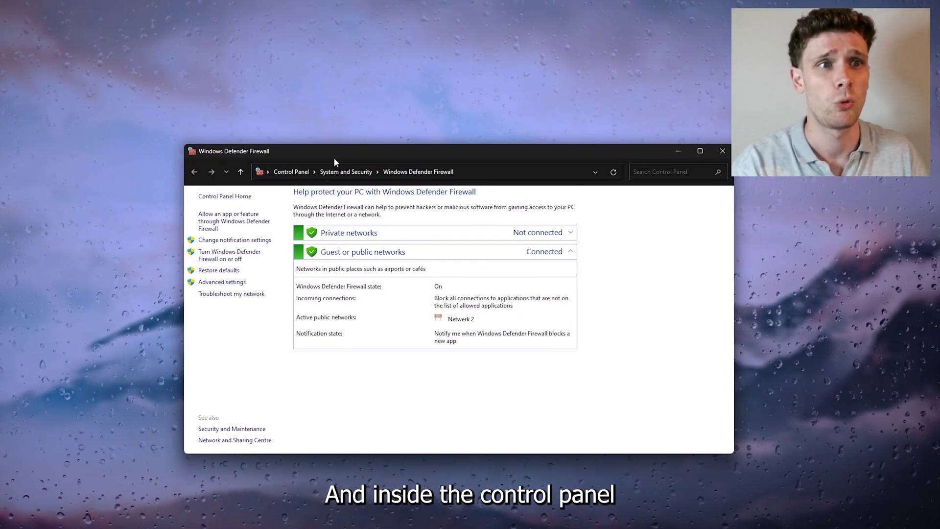
{"action": "left_click", "coordinate": [240, 221]}
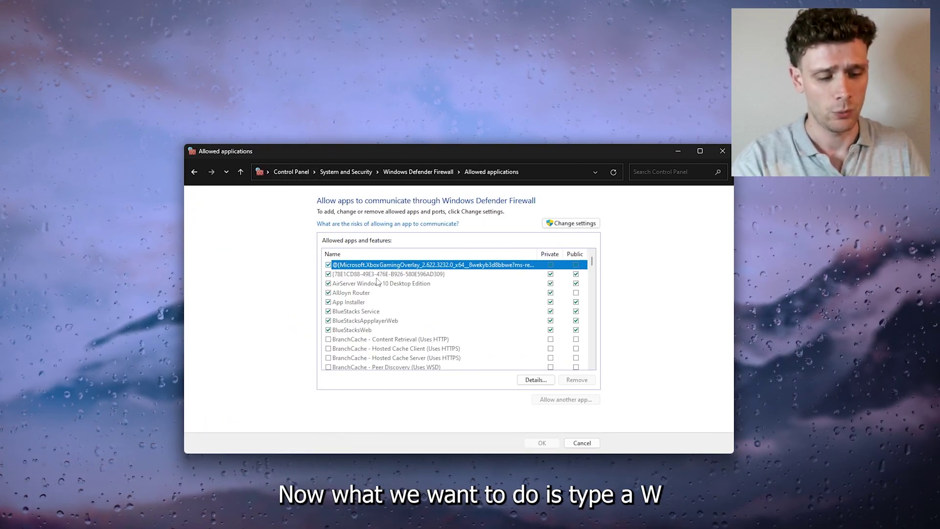
Step: Unlock the allowed-apps list and enable private-network access for the second Wuthering Waves entry
{"action": "key", "text": "w"}
{"action": "scroll", "coordinate": [376, 281], "scroll_direction": "down", "scroll_amount": 2}
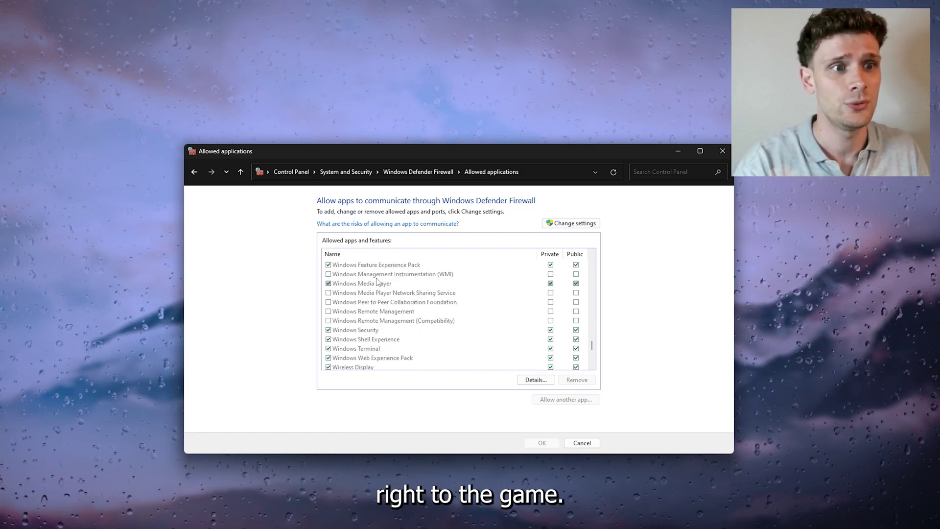
{"action": "scroll", "coordinate": [376, 280], "scroll_direction": "down", "scroll_amount": 1}
{"action": "scroll", "coordinate": [371, 301], "scroll_direction": "down", "scroll_amount": 1}
{"action": "scroll", "coordinate": [364, 323], "scroll_direction": "down", "scroll_amount": 1}
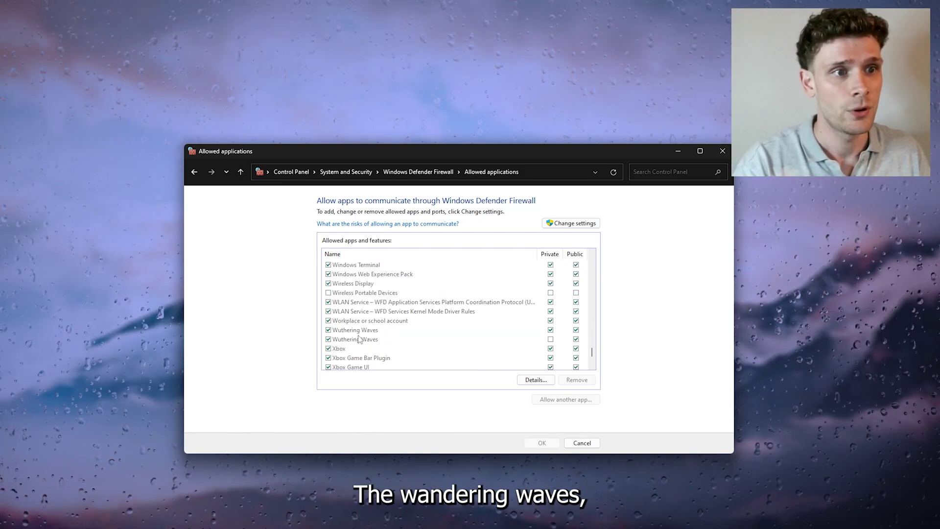
{"action": "left_click", "coordinate": [573, 224]}
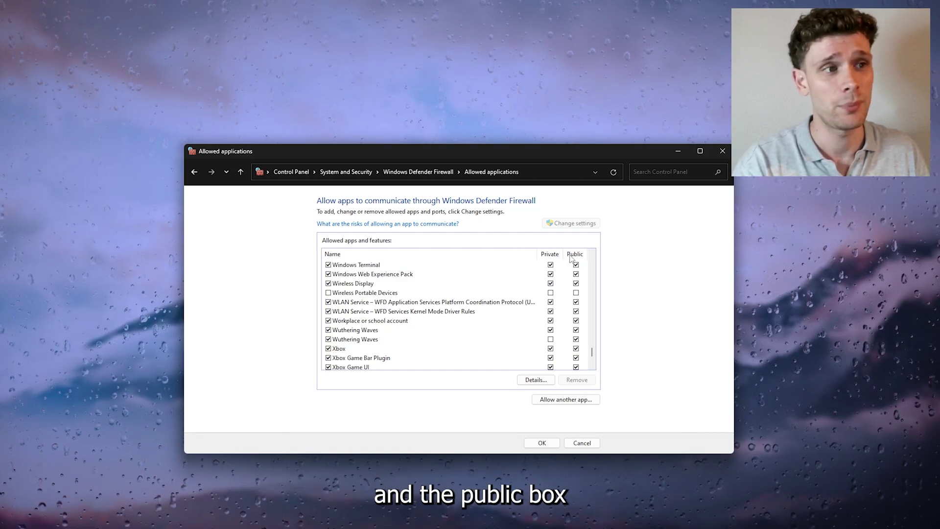
{"action": "left_click", "coordinate": [551, 339]}
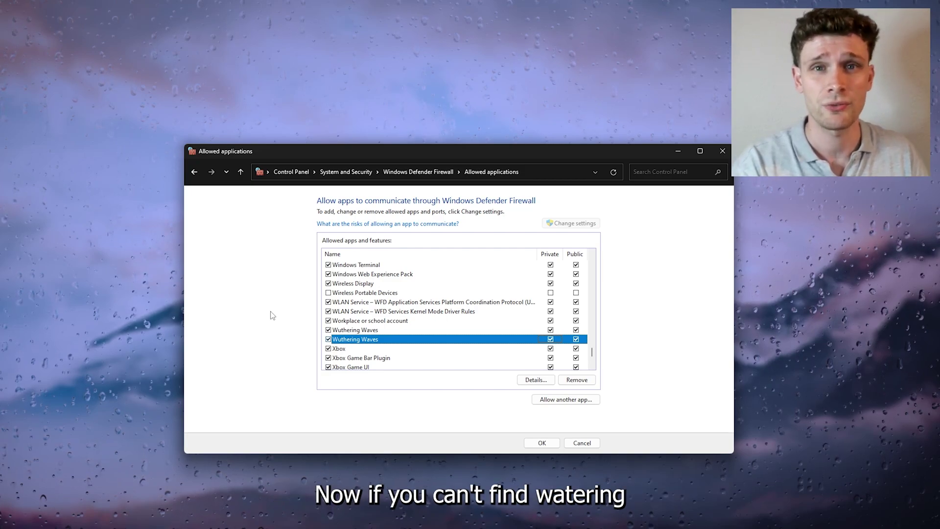
Step: Browse for another app to allow via Desktop and Local Disk (C:), then close the browser
{"action": "left_click", "coordinate": [577, 400]}
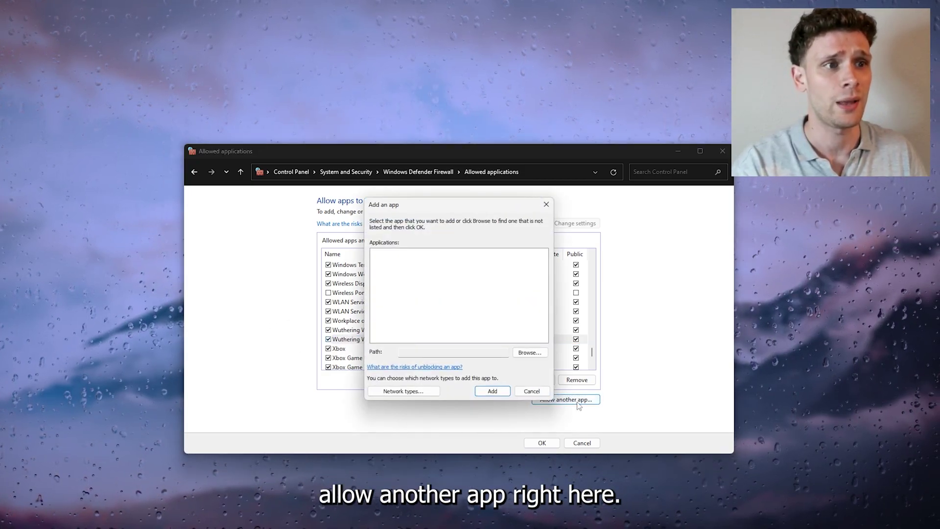
{"action": "left_click", "coordinate": [525, 353]}
{"action": "left_click_drag", "start_coordinate": [470, 221], "coordinate": [295, 129]}
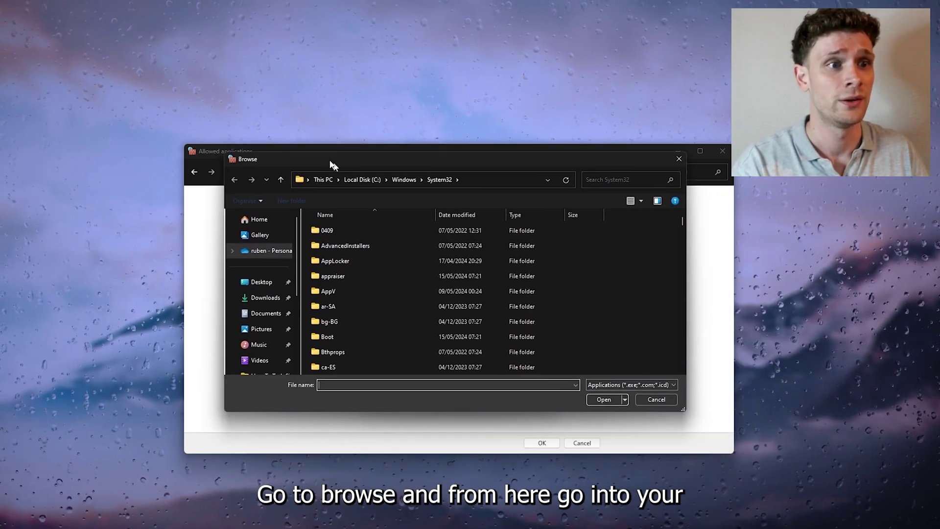
{"action": "scroll", "coordinate": [233, 259], "scroll_direction": "down", "scroll_amount": 3}
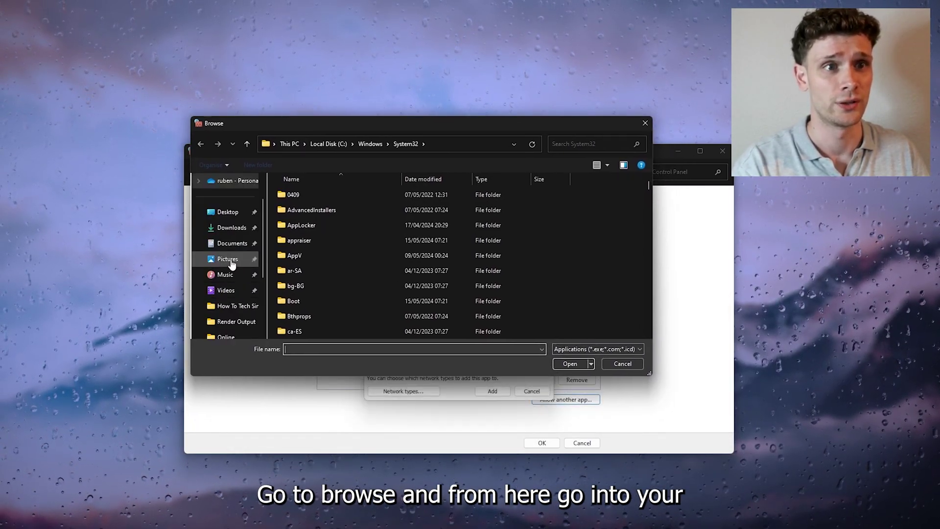
{"action": "scroll", "coordinate": [232, 258], "scroll_direction": "up", "scroll_amount": 3}
{"action": "scroll", "coordinate": [232, 258], "scroll_direction": "down", "scroll_amount": 2}
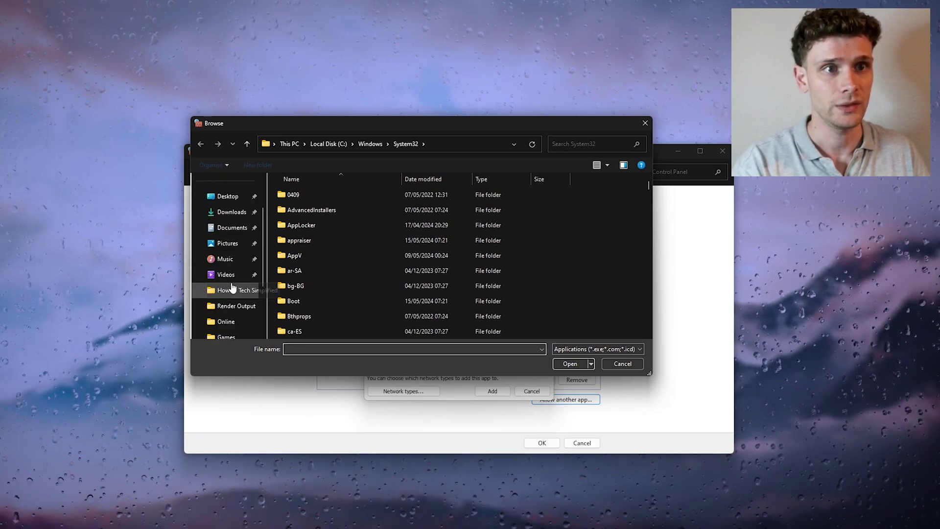
{"action": "left_click", "coordinate": [229, 197]}
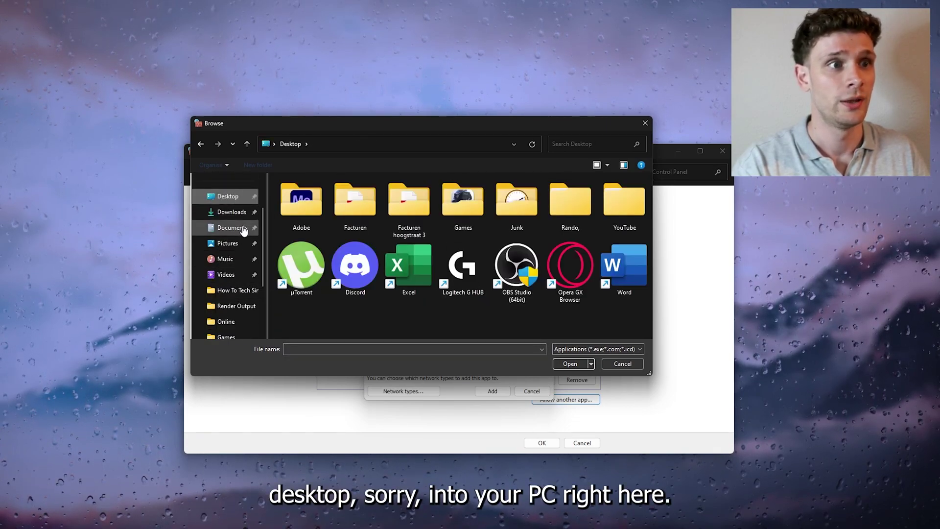
{"action": "scroll", "coordinate": [236, 246], "scroll_direction": "up", "scroll_amount": 2}
{"action": "scroll", "coordinate": [233, 235], "scroll_direction": "down", "scroll_amount": 2}
{"action": "scroll", "coordinate": [239, 247], "scroll_direction": "down", "scroll_amount": 3}
{"action": "left_click", "coordinate": [236, 292]}
{"action": "double_click", "coordinate": [327, 203]}
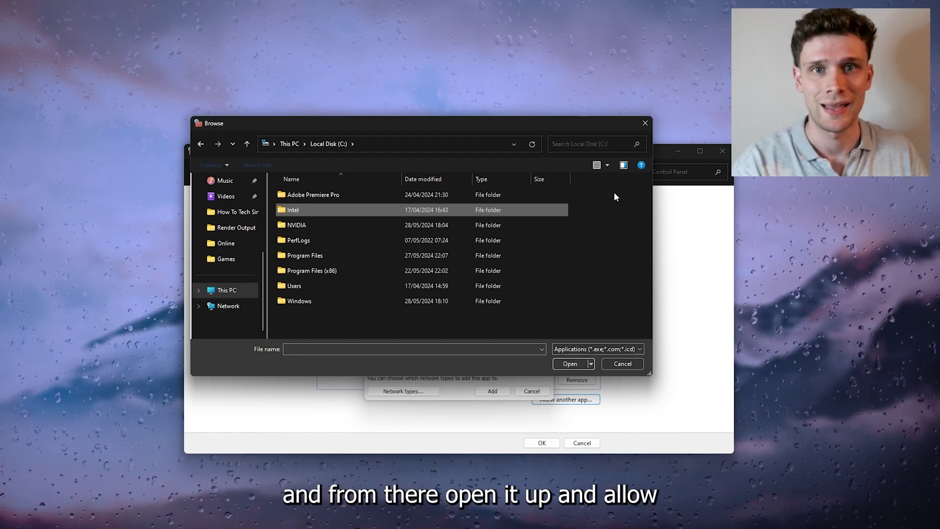
{"action": "left_click", "coordinate": [644, 124]}
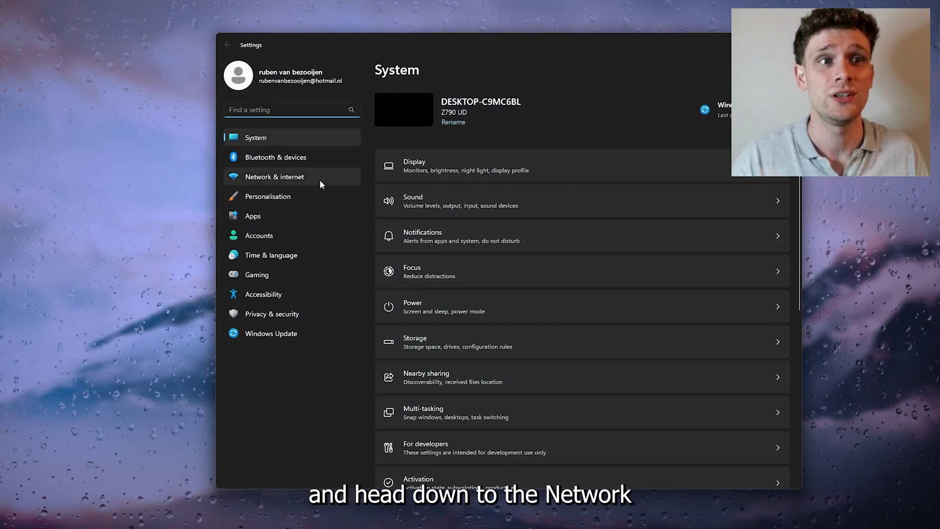
Step: Review the Network & internet and VPN settings, then open Windows Update
{"action": "left_click", "coordinate": [318, 180]}
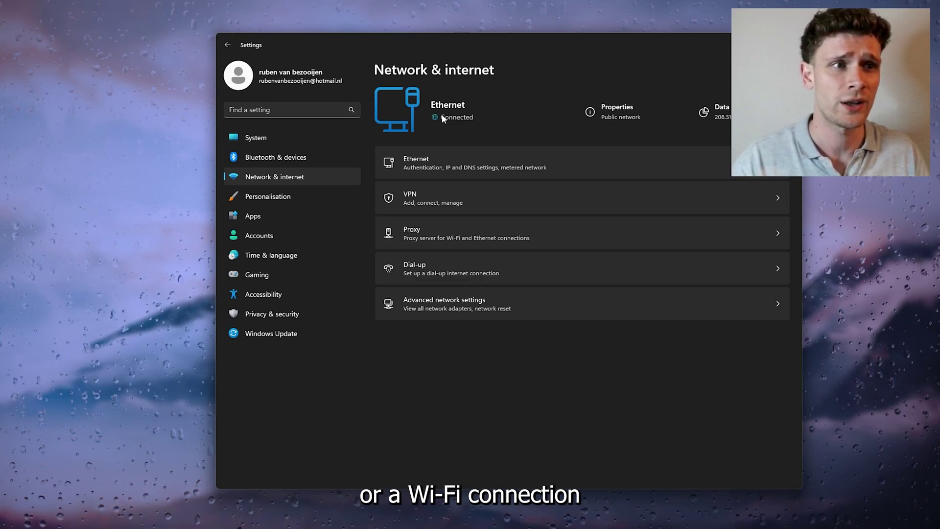
{"action": "left_click", "coordinate": [438, 188]}
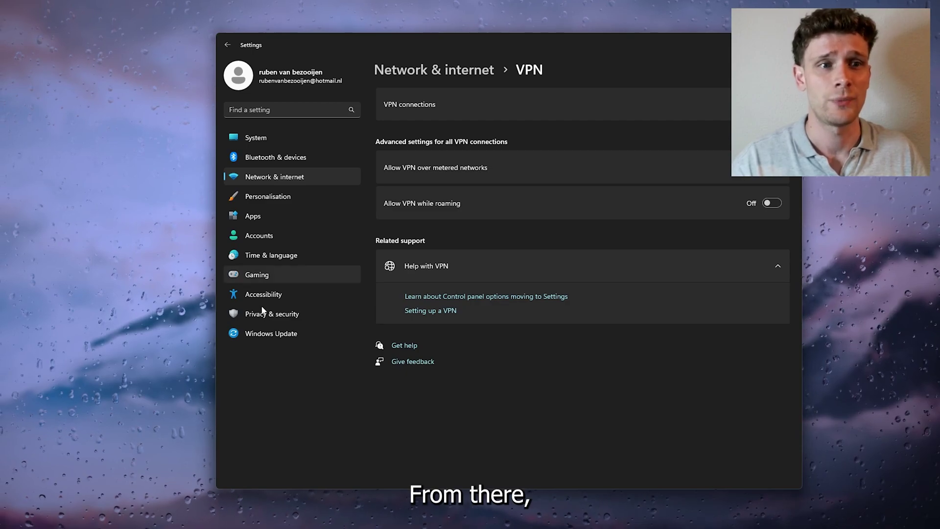
{"action": "left_click", "coordinate": [258, 339]}
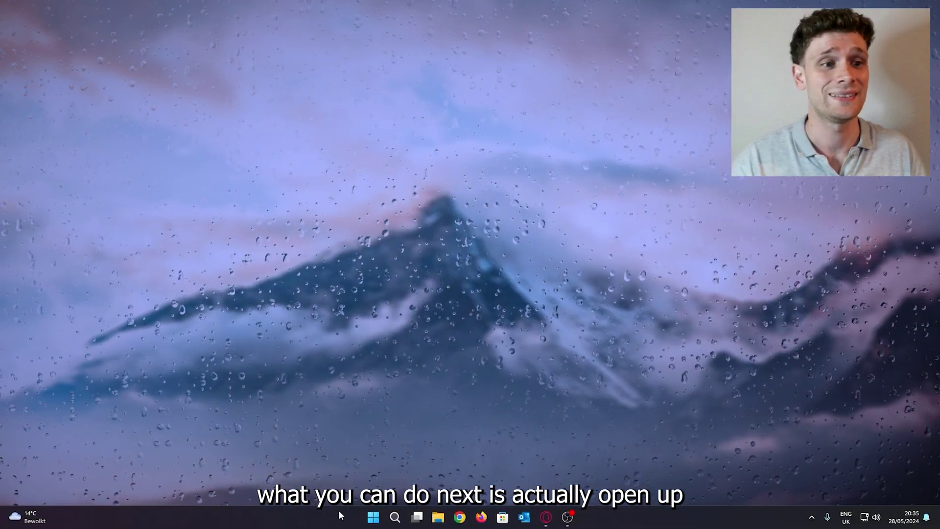
Step: Search Windows for GeForce Experience using the autocomplete suggestion
{"action": "left_click", "coordinate": [389, 516]}
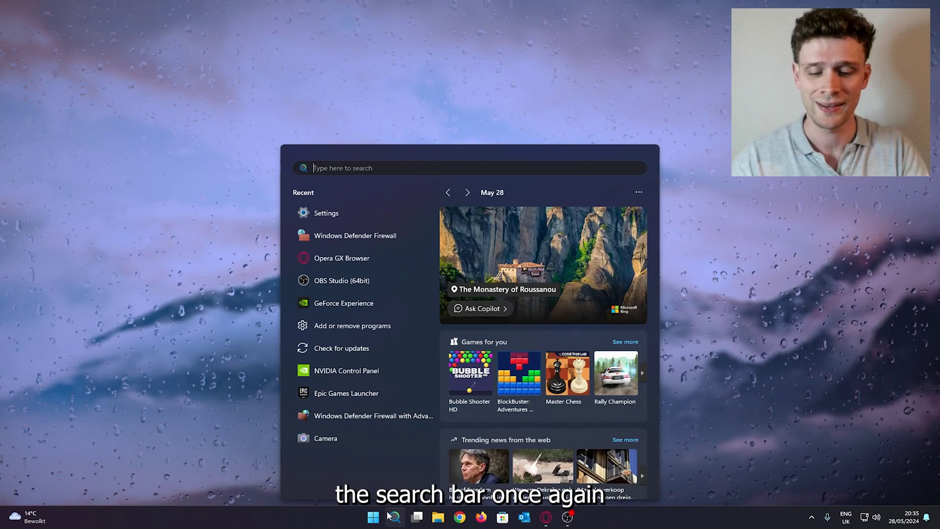
{"action": "type", "text": "gefor"}
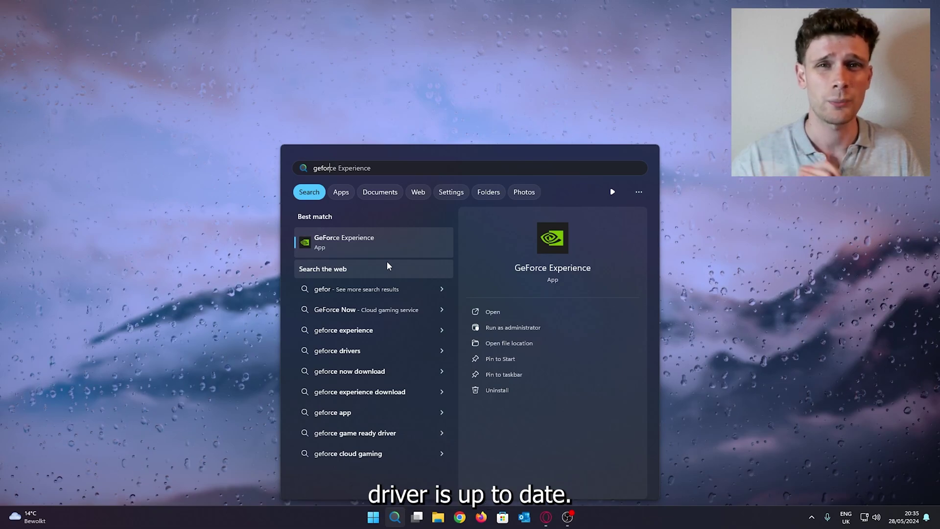
{"action": "left_click", "coordinate": [375, 165]}
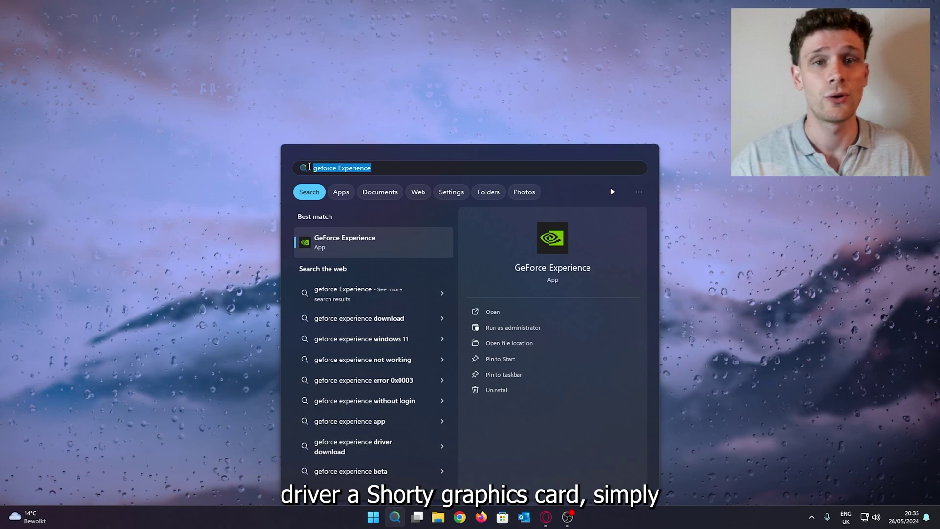
{"action": "type", "text": "ams"}
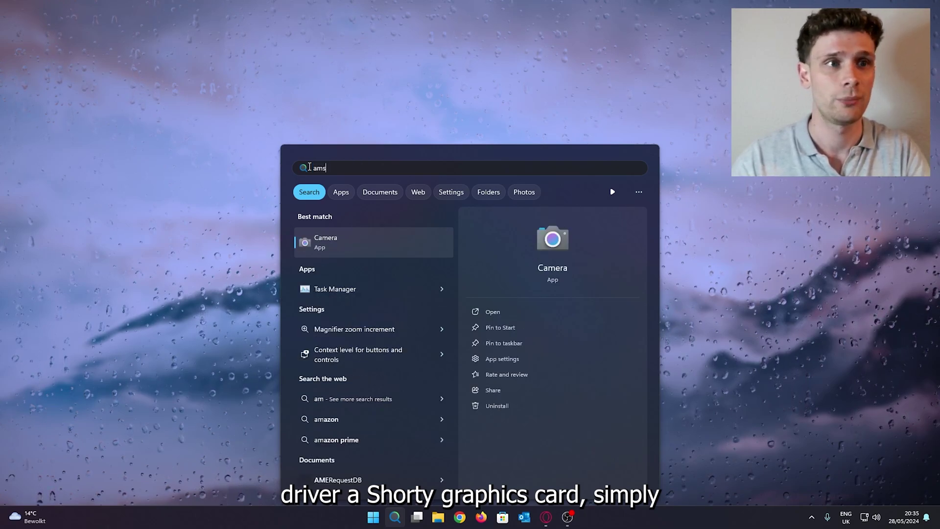
{"action": "type", "text": "d"}
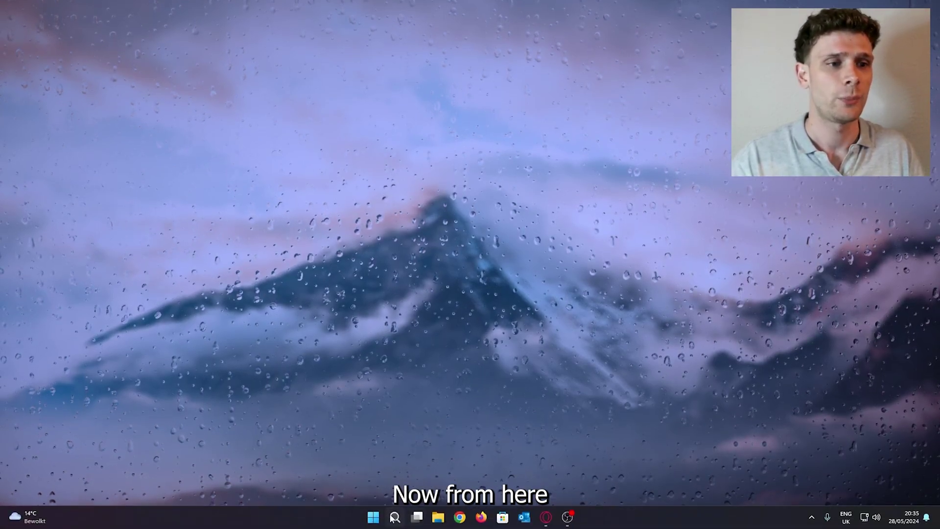
Step: Open the Display page in Settings and move the window up and left
{"action": "left_click", "coordinate": [393, 517]}
{"action": "left_click", "coordinate": [326, 211]}
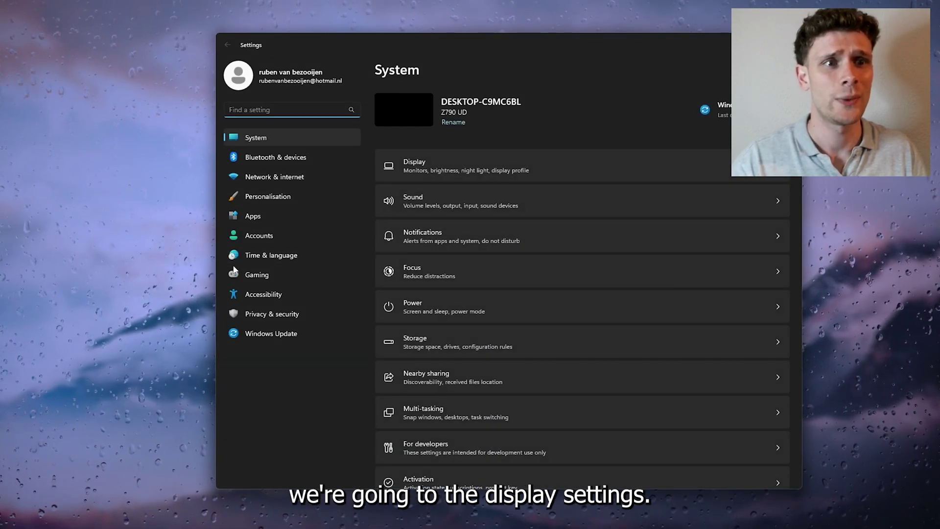
{"action": "left_click", "coordinate": [277, 136]}
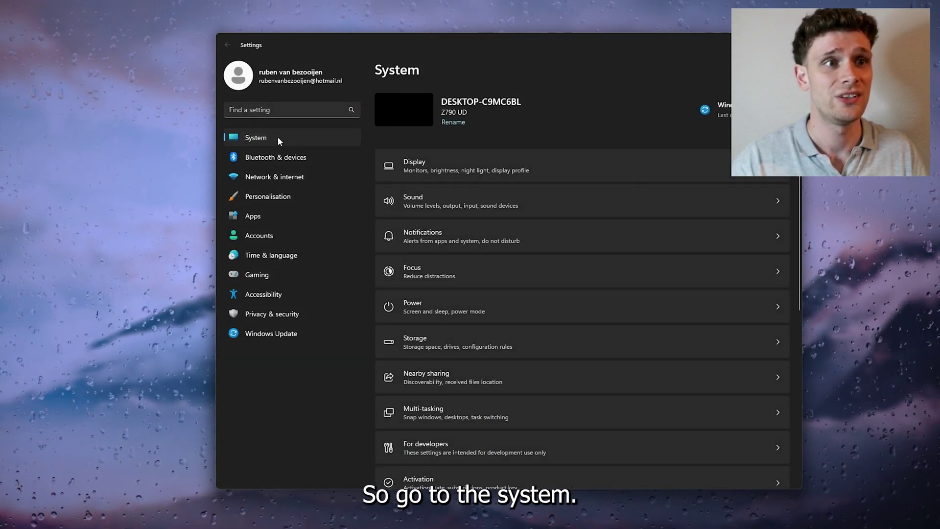
{"action": "left_click", "coordinate": [466, 169]}
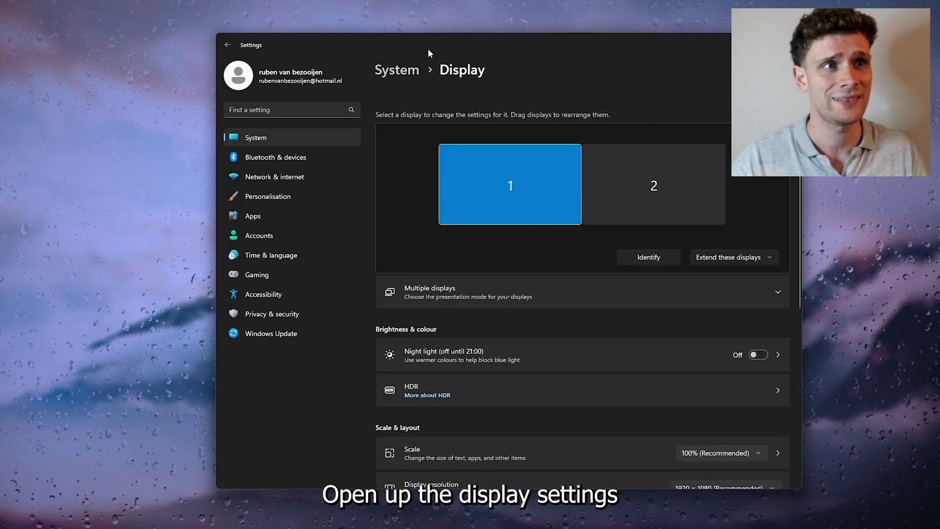
{"action": "left_click_drag", "start_coordinate": [427, 46], "coordinate": [308, 33]}
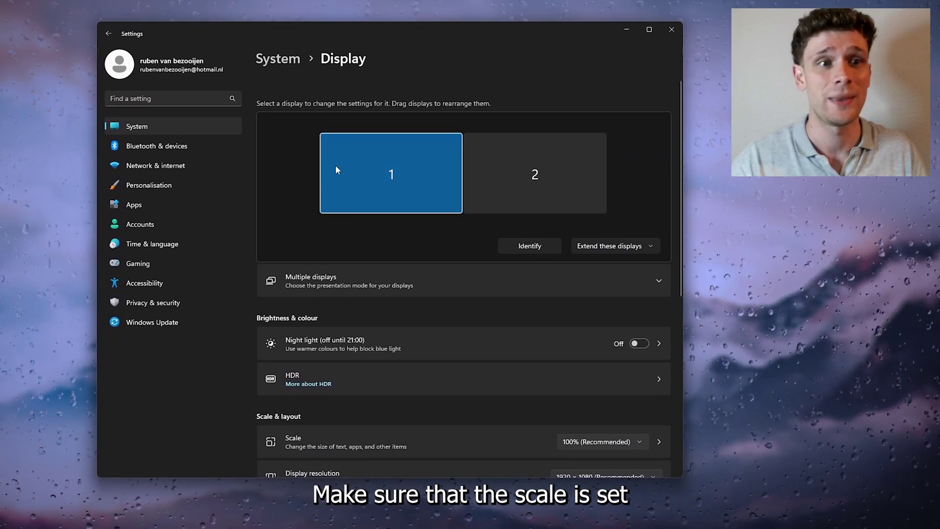
{"action": "scroll", "coordinate": [423, 251], "scroll_direction": "down", "scroll_amount": 2}
{"action": "scroll", "coordinate": [423, 252], "scroll_direction": "down", "scroll_amount": 3}
Step: Keep scale at 100% (Recommended) and resolution at 1920 × 1080 (Recommended)
{"action": "left_click", "coordinate": [628, 260]}
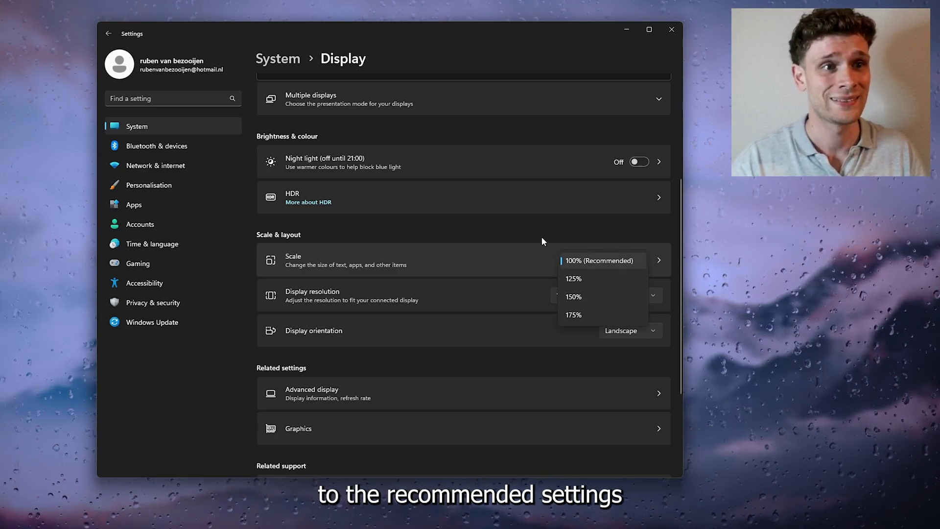
{"action": "left_click", "coordinate": [606, 261]}
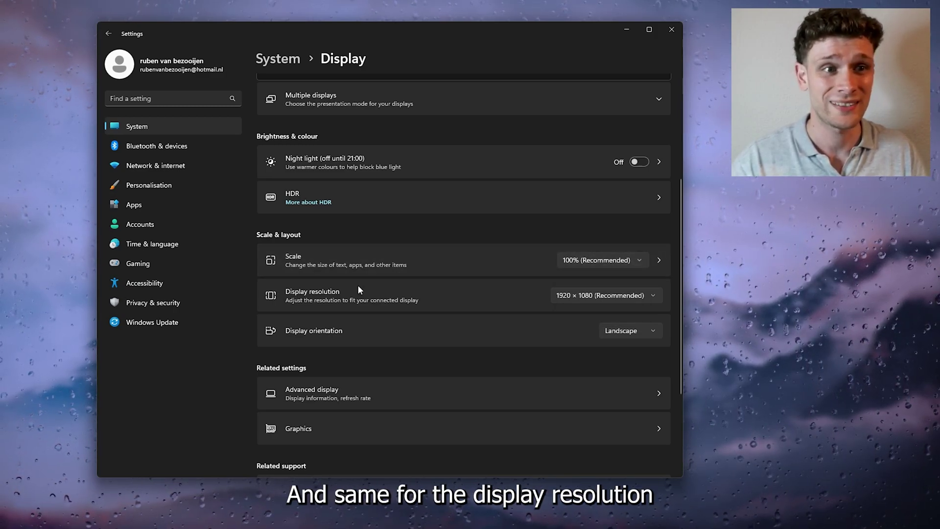
{"action": "left_click", "coordinate": [609, 297]}
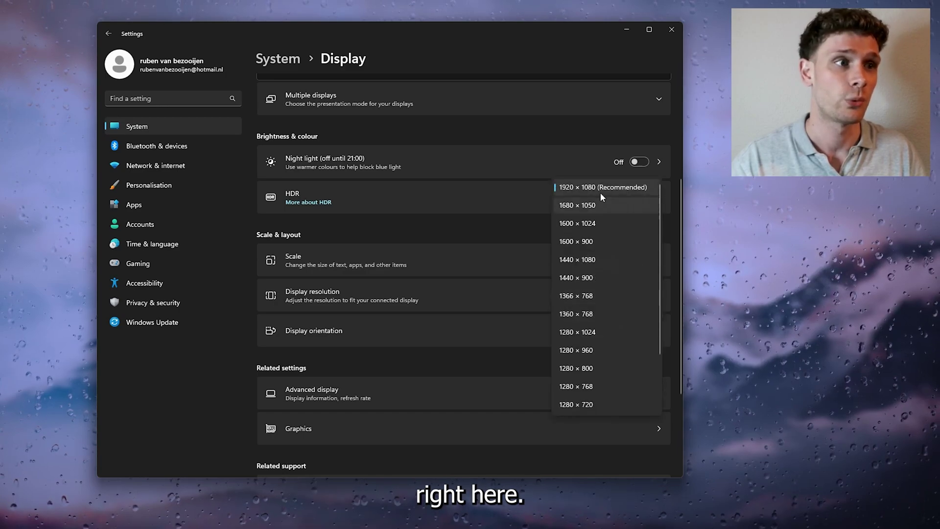
{"action": "left_click", "coordinate": [594, 186]}
{"action": "scroll", "coordinate": [465, 236], "scroll_direction": "down", "scroll_amount": 2}
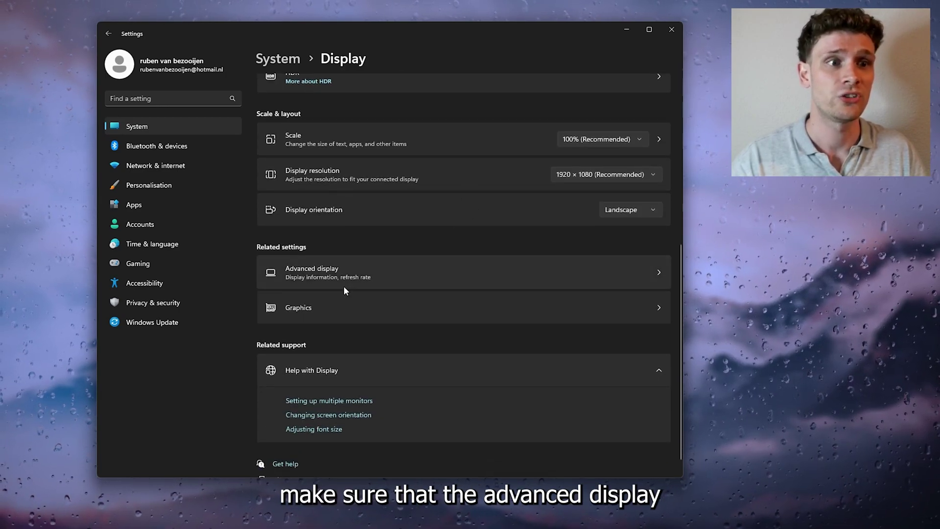
Step: In Advanced display, keep Display 1 selected and its refresh rate at 74,97 Hz
{"action": "left_click", "coordinate": [340, 273]}
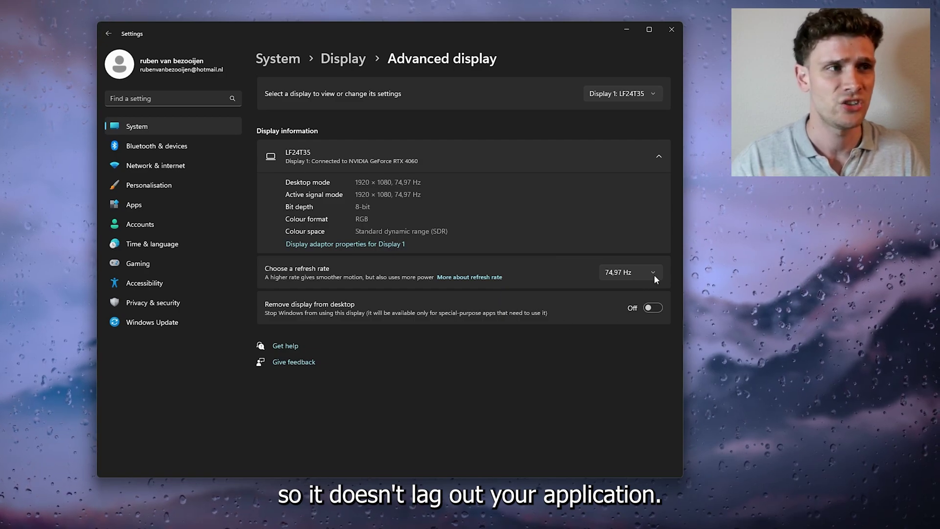
{"action": "left_click", "coordinate": [621, 93]}
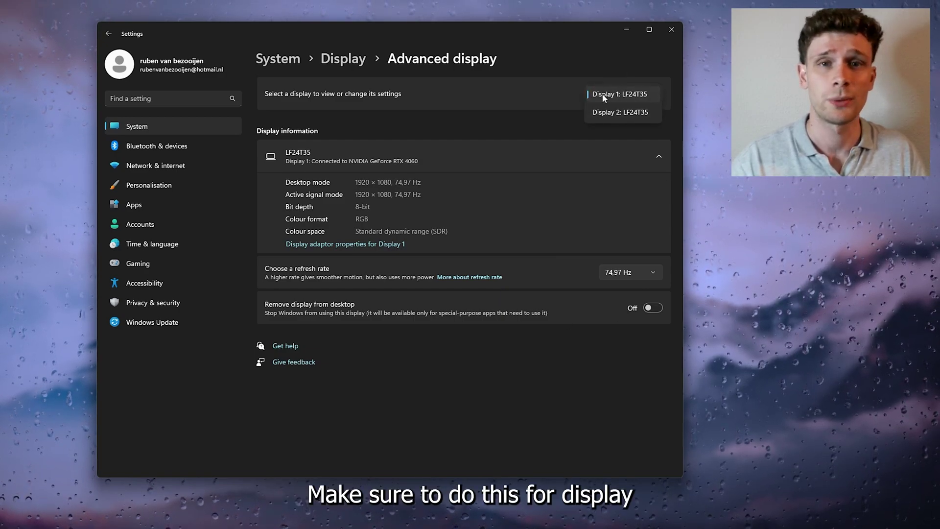
{"action": "left_click", "coordinate": [549, 120]}
{"action": "left_click", "coordinate": [617, 270]}
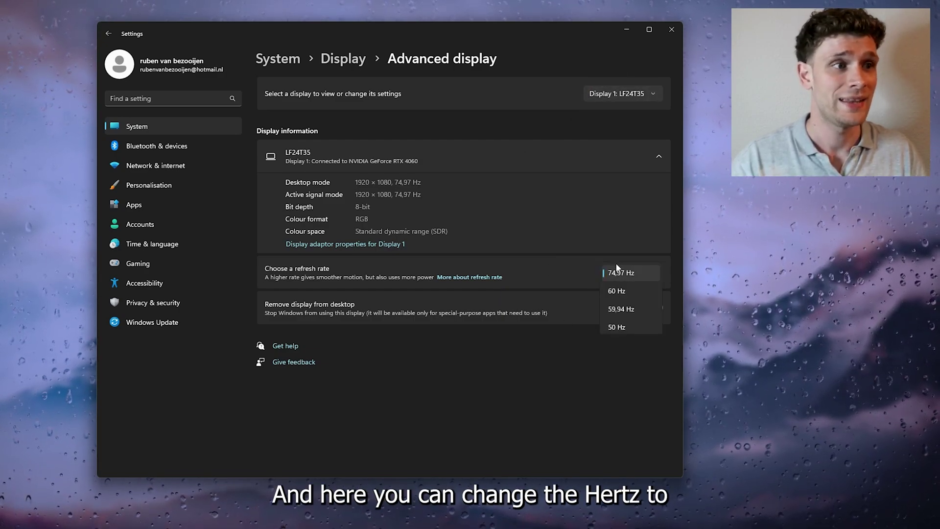
{"action": "left_click", "coordinate": [624, 276]}
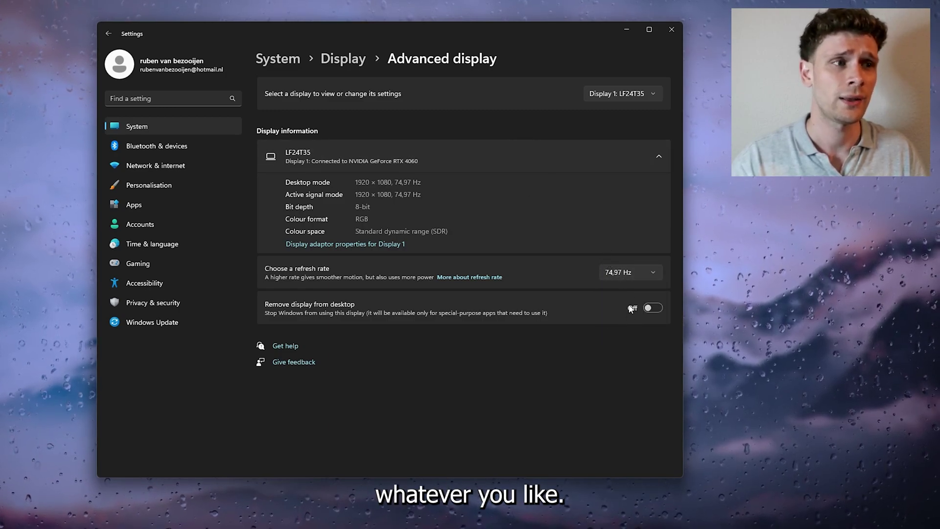
{"action": "left_click", "coordinate": [623, 273]}
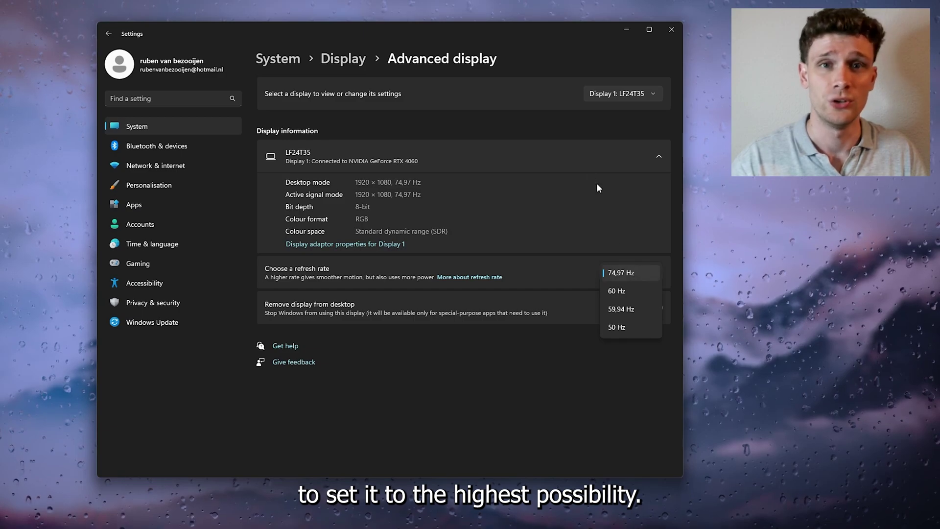
{"action": "left_click", "coordinate": [535, 125]}
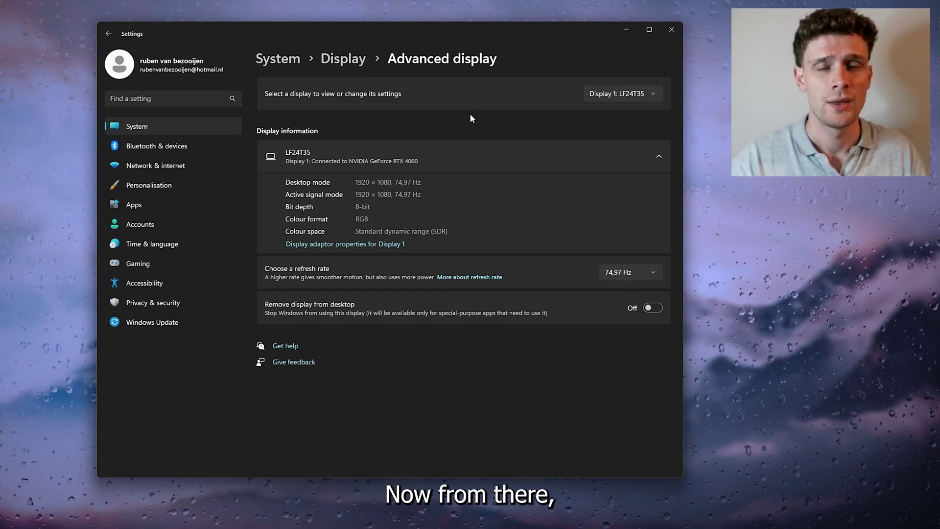